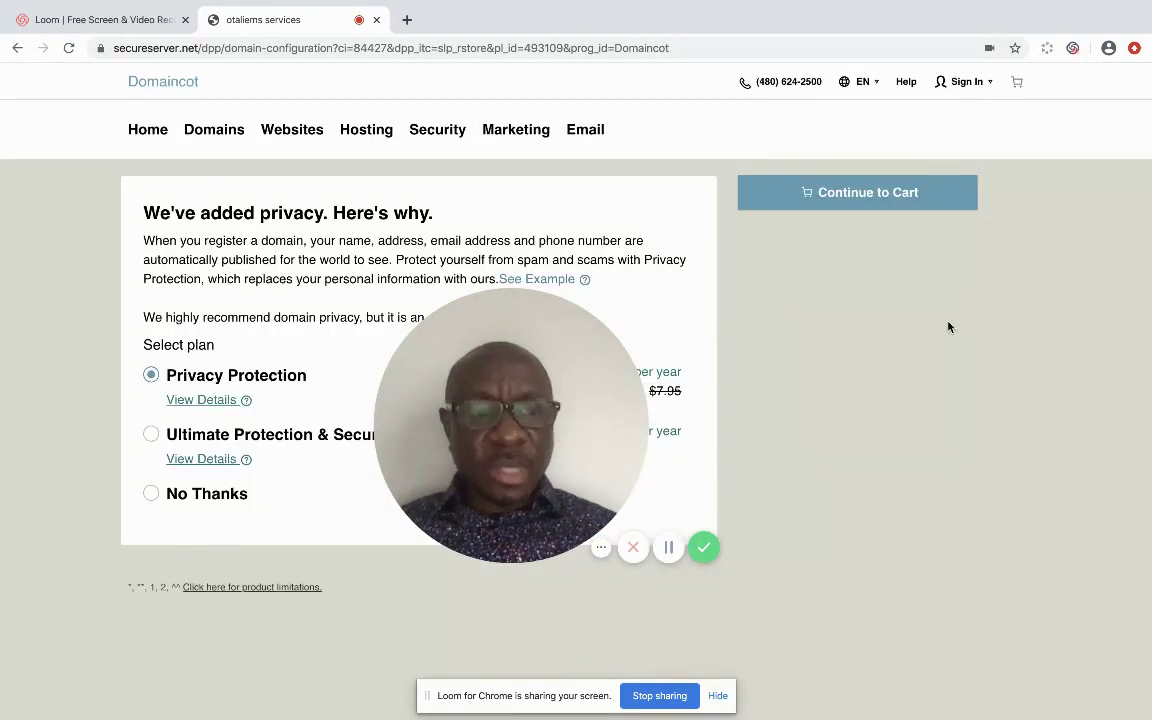
# Keep Privacy Protection at $1.95 per domain per year and continue to the cart's Sign In page.
pyautogui.scroll(-3, 949, 327)
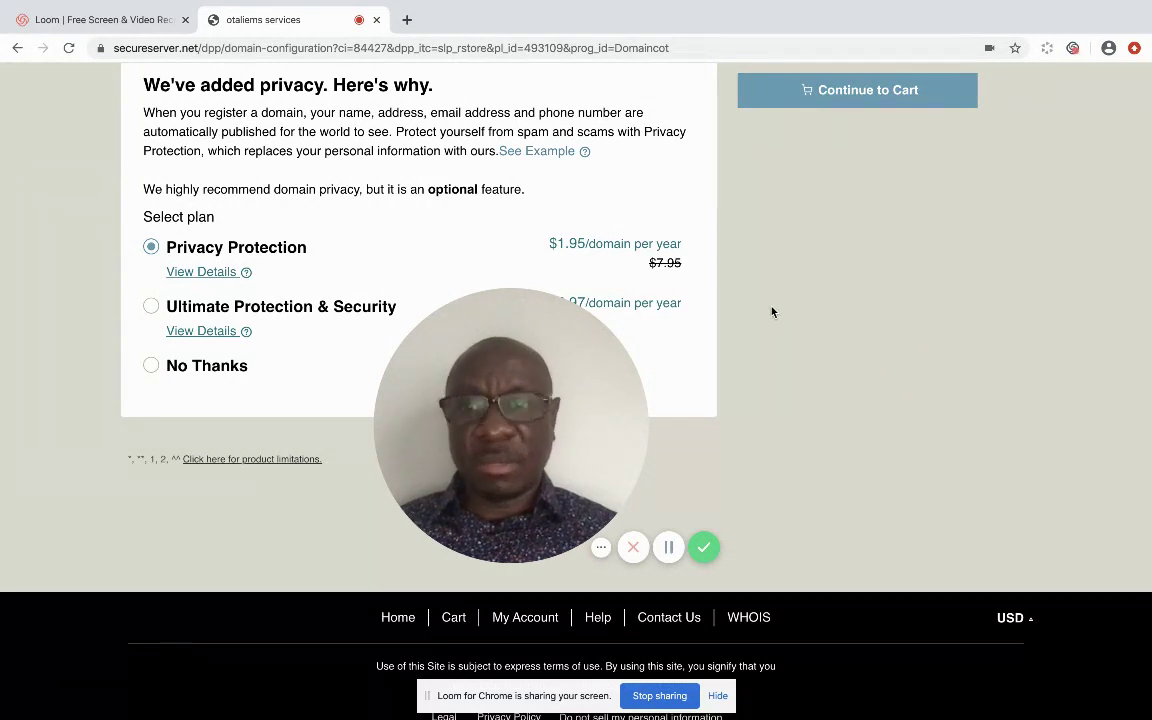
pyautogui.click(843, 92)
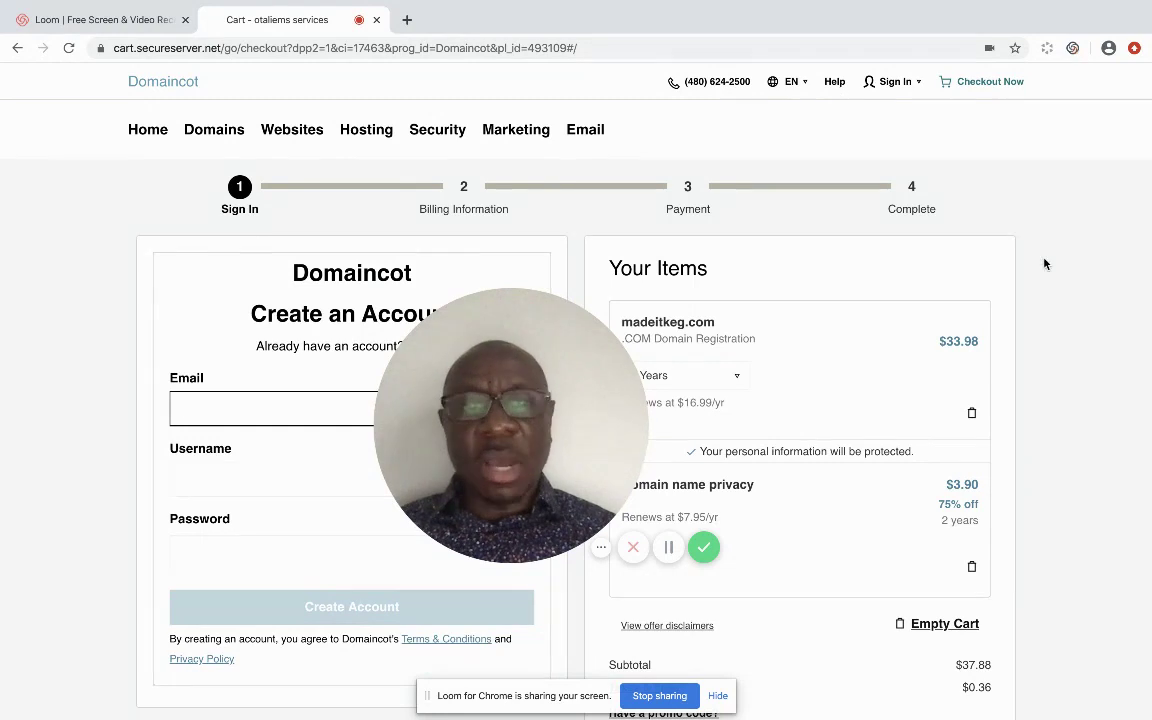
pyautogui.press('Down')
pyautogui.press('Down')
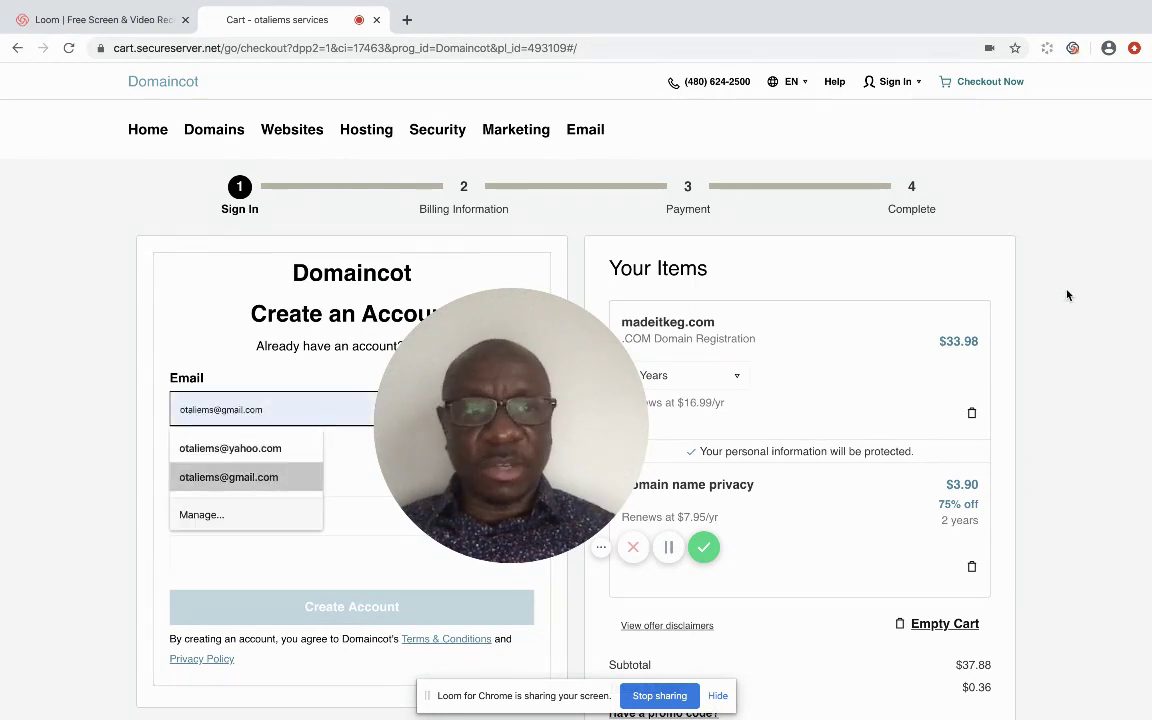
pyautogui.press('Escape')
pyautogui.scroll(-3, 1072, 305)
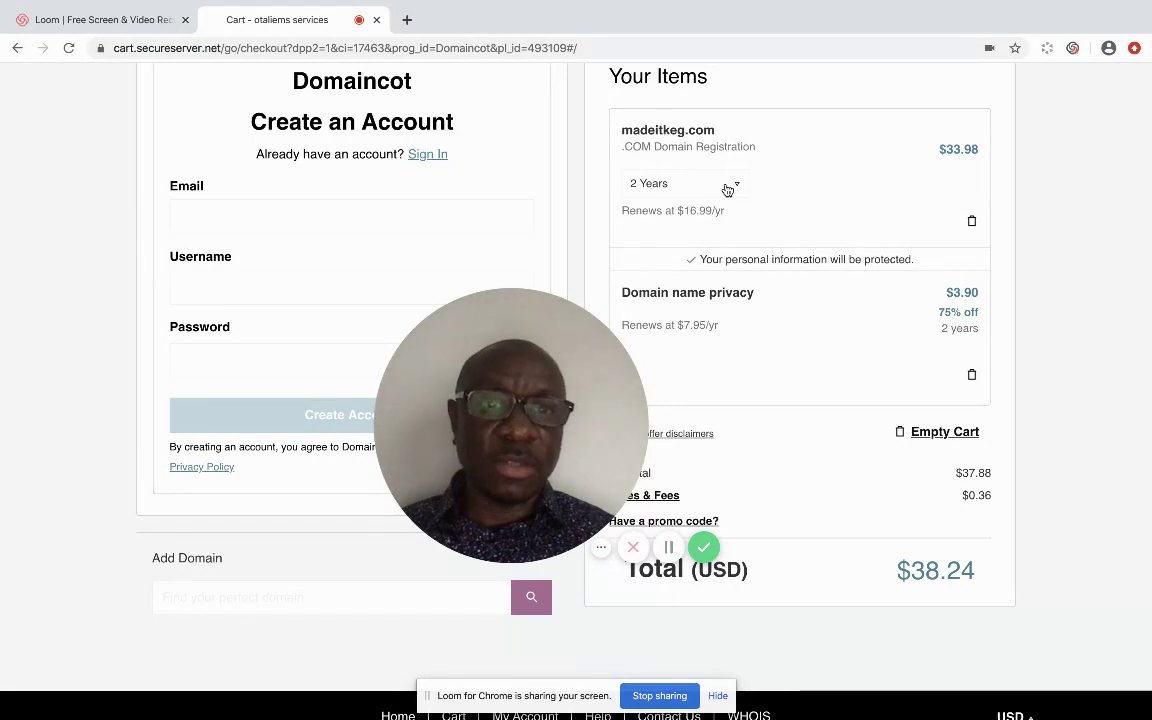
# Change madeitkeg.com's registration term from 2 years to 1 Year and confirm it stays selected.
pyautogui.click(732, 187)
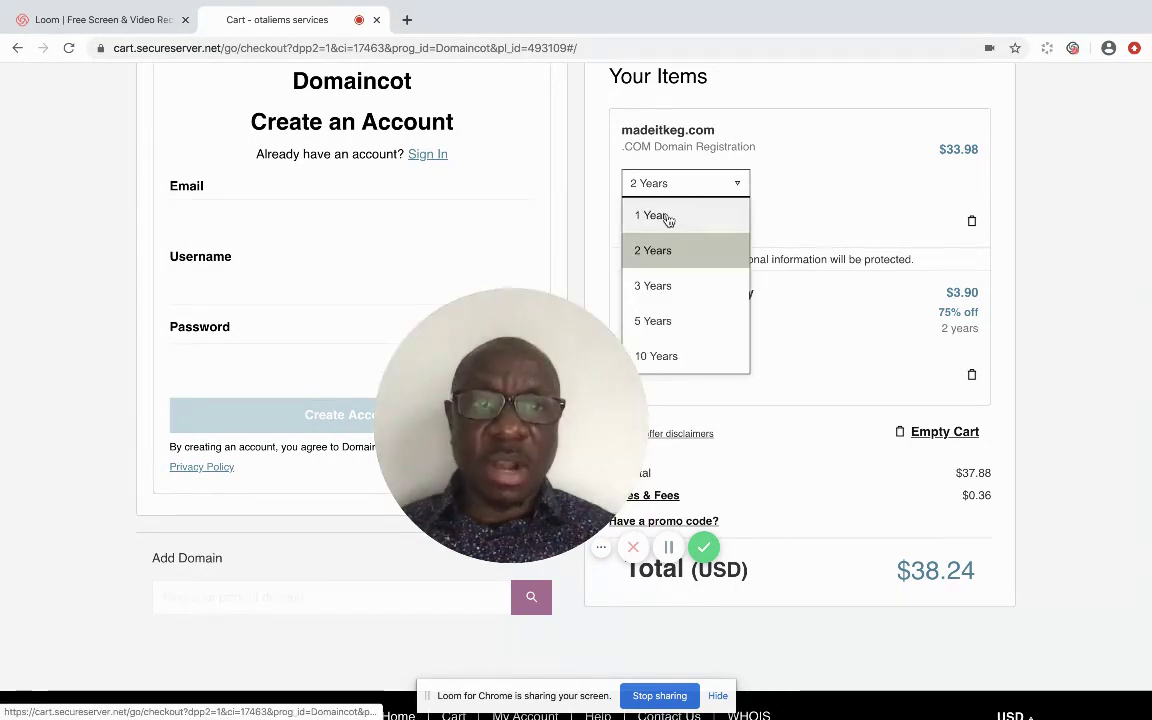
pyautogui.click(682, 215)
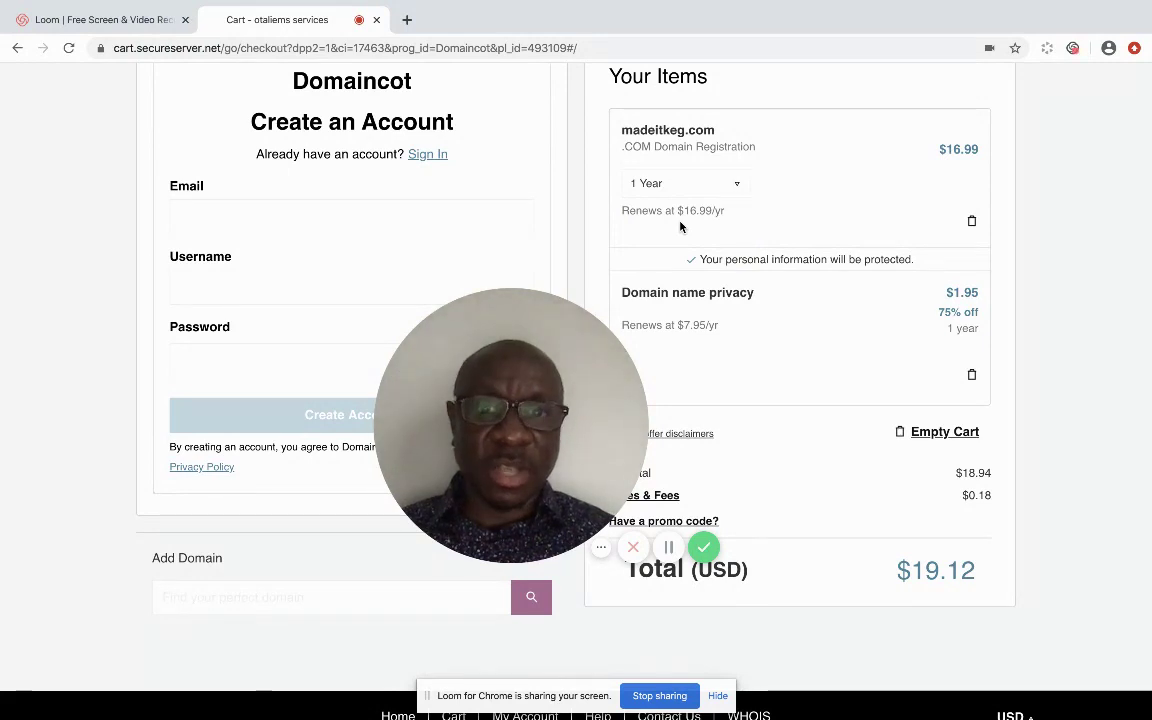
pyautogui.click(734, 184)
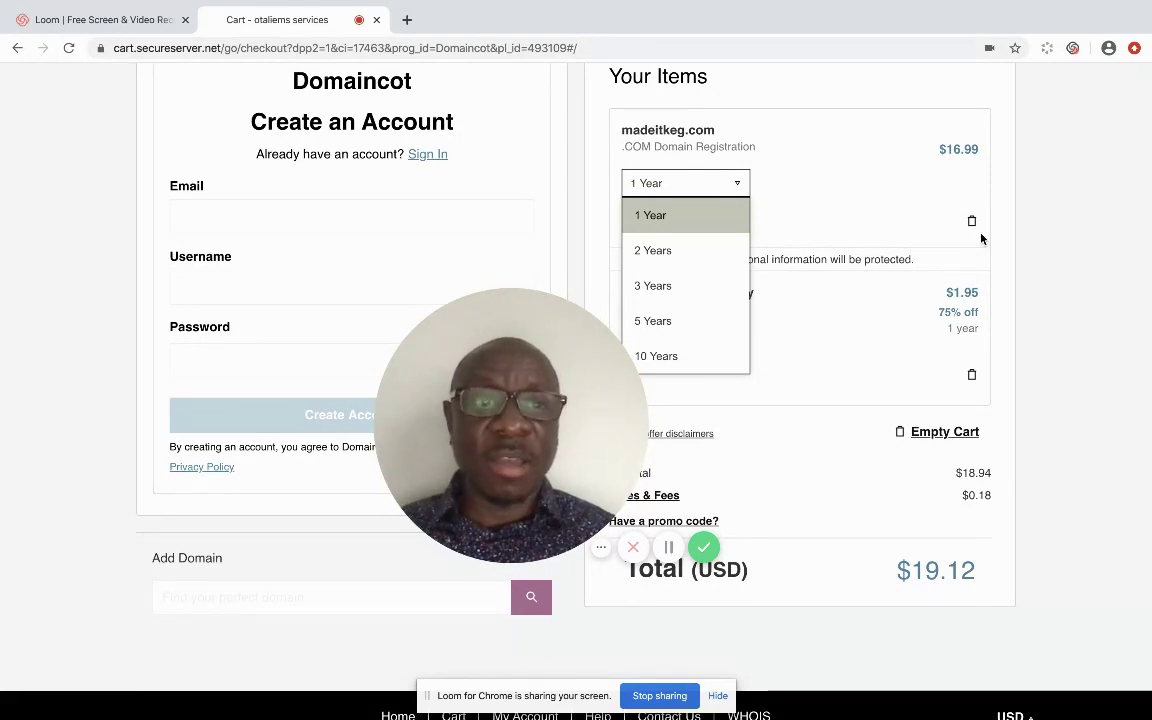
pyautogui.click(1035, 252)
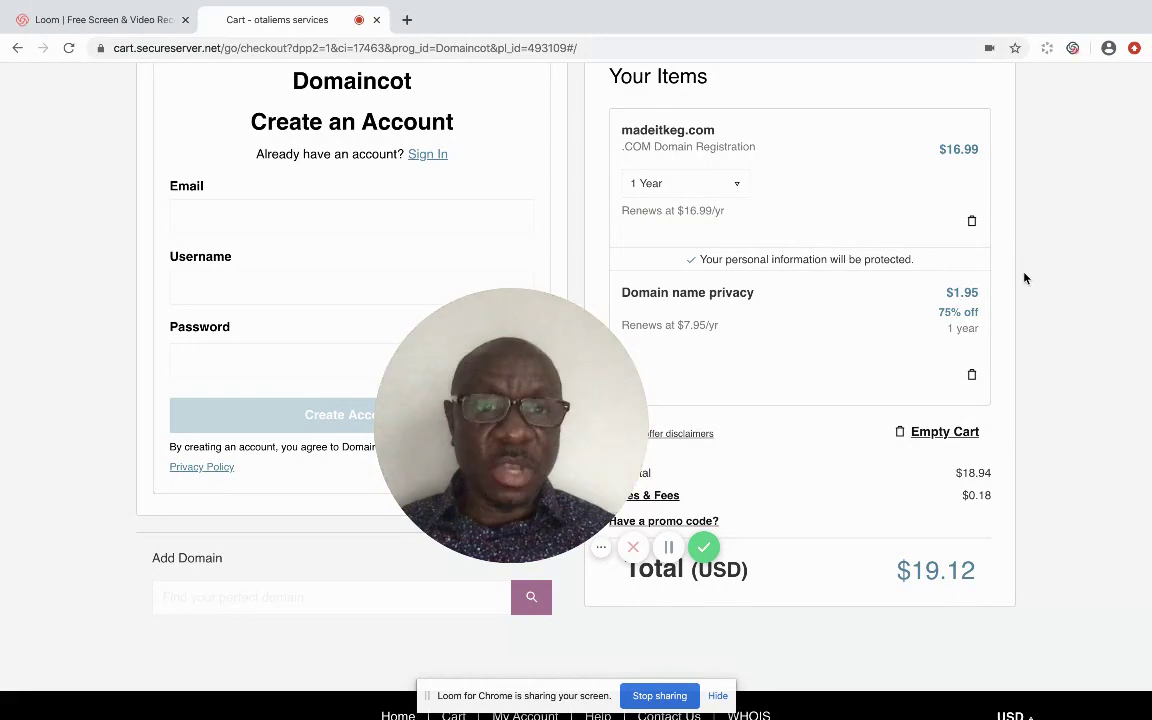
pyautogui.scroll(-3, 1025, 278)
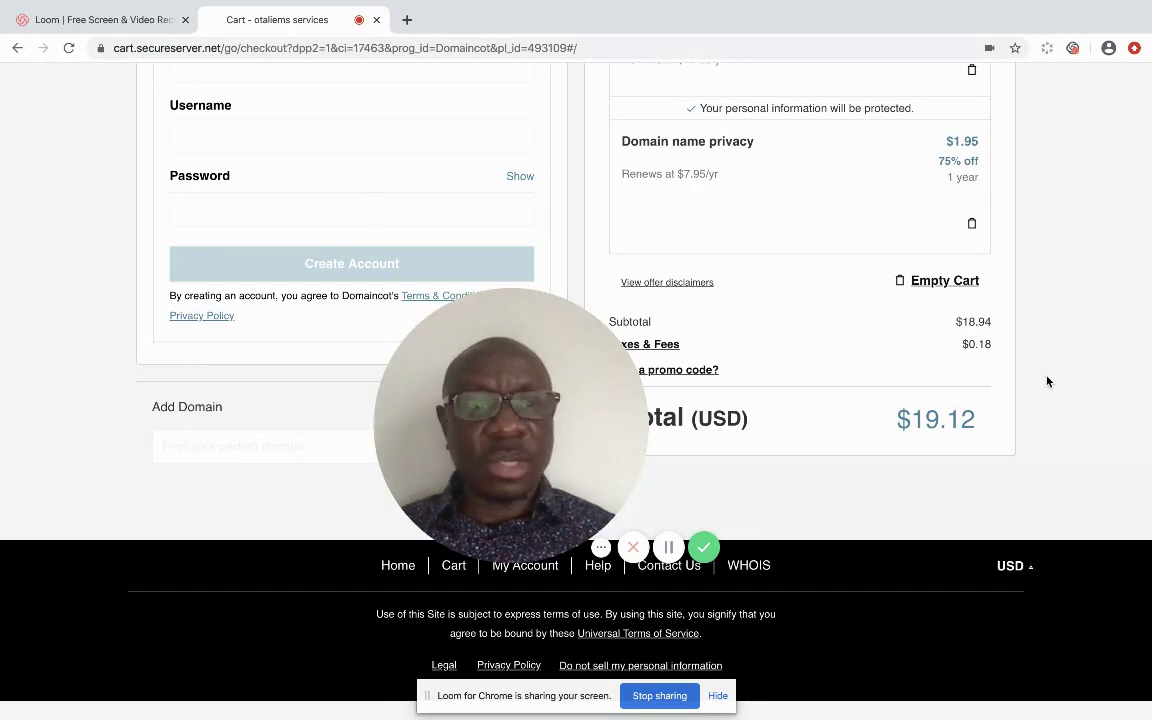
# Enter the new account's email address in the Email field.
pyautogui.scroll(2, 1047, 381)
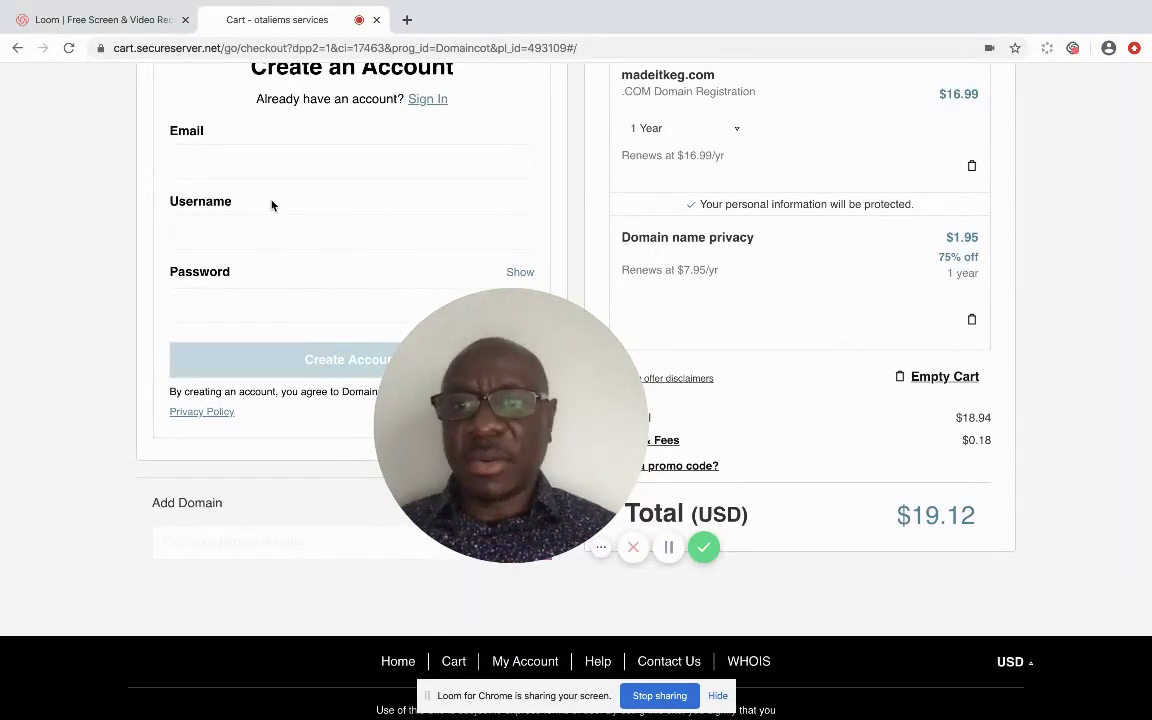
pyautogui.click(266, 164)
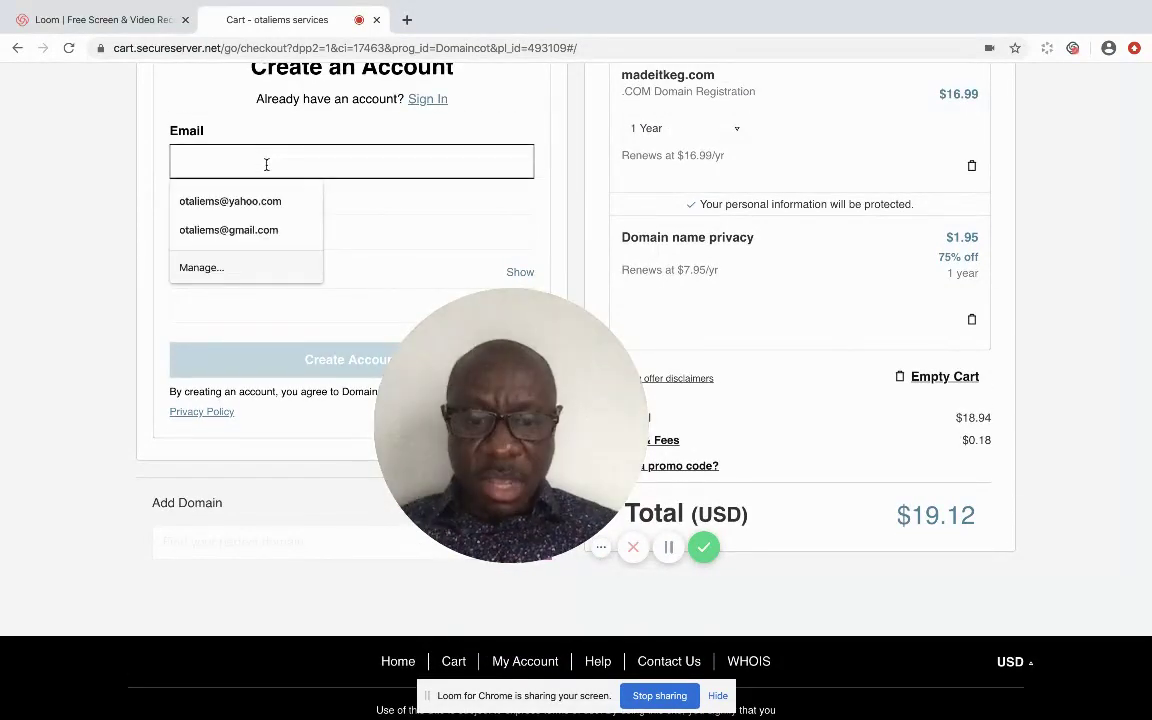
pyautogui.press('Escape')
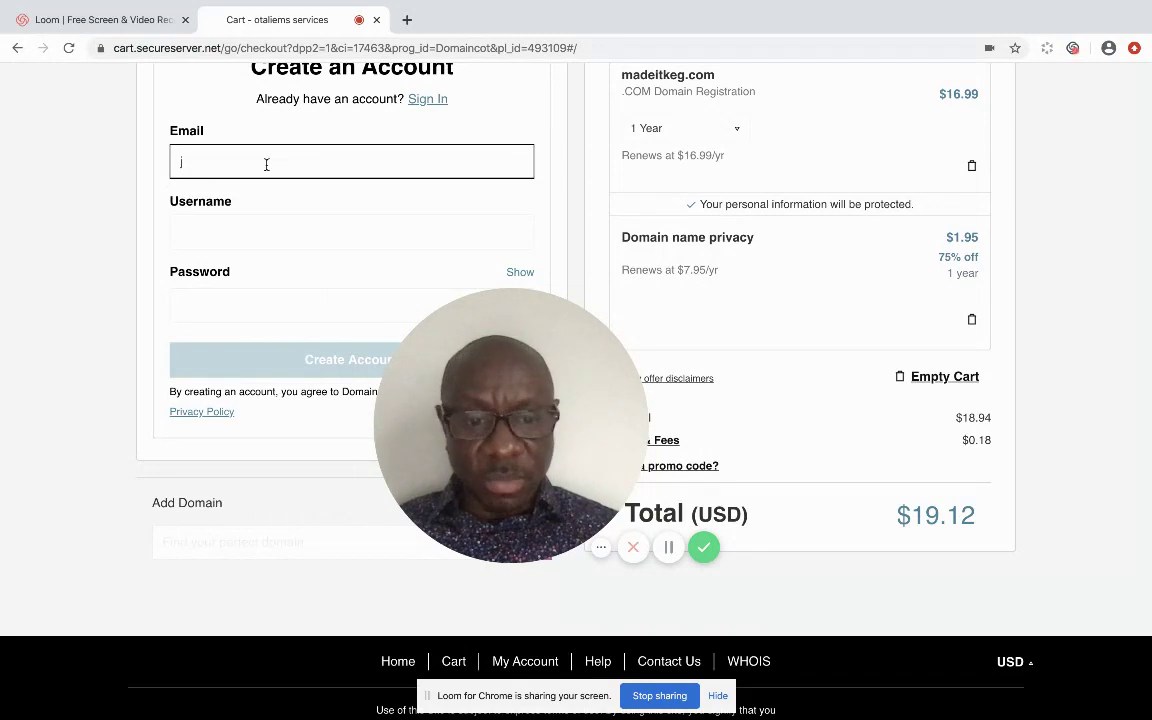
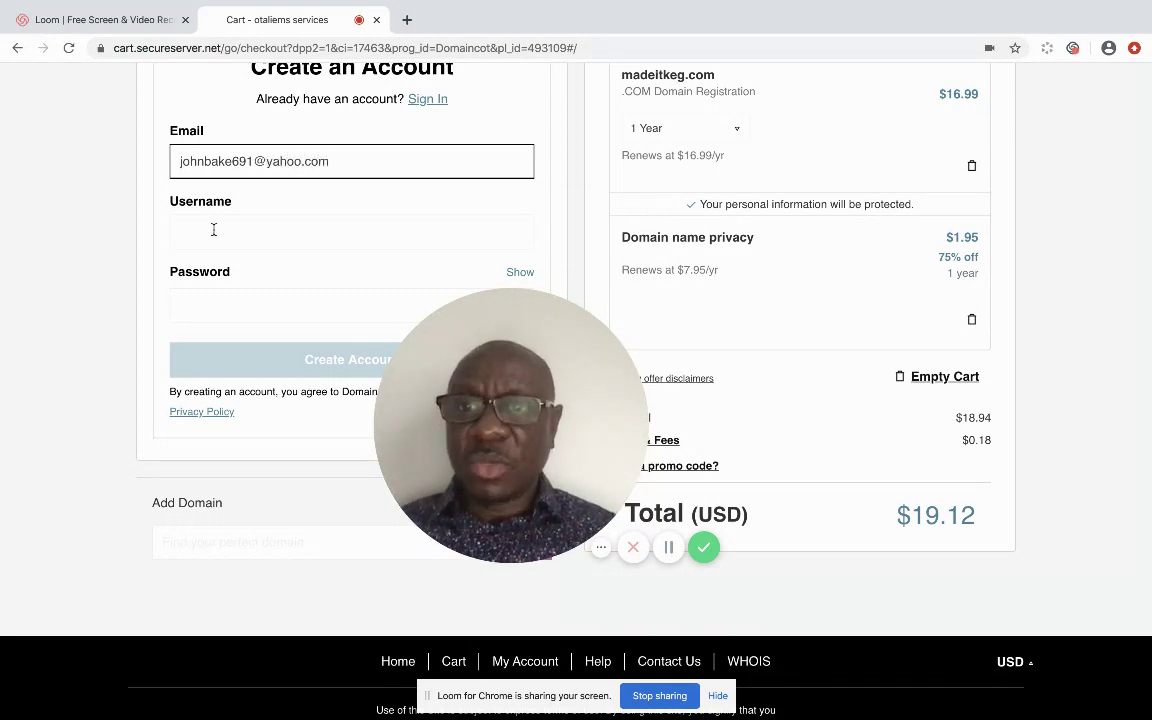
# Trim the email domain from the Username field and type a strong password of 9+ characters.
pyautogui.click(212, 229)
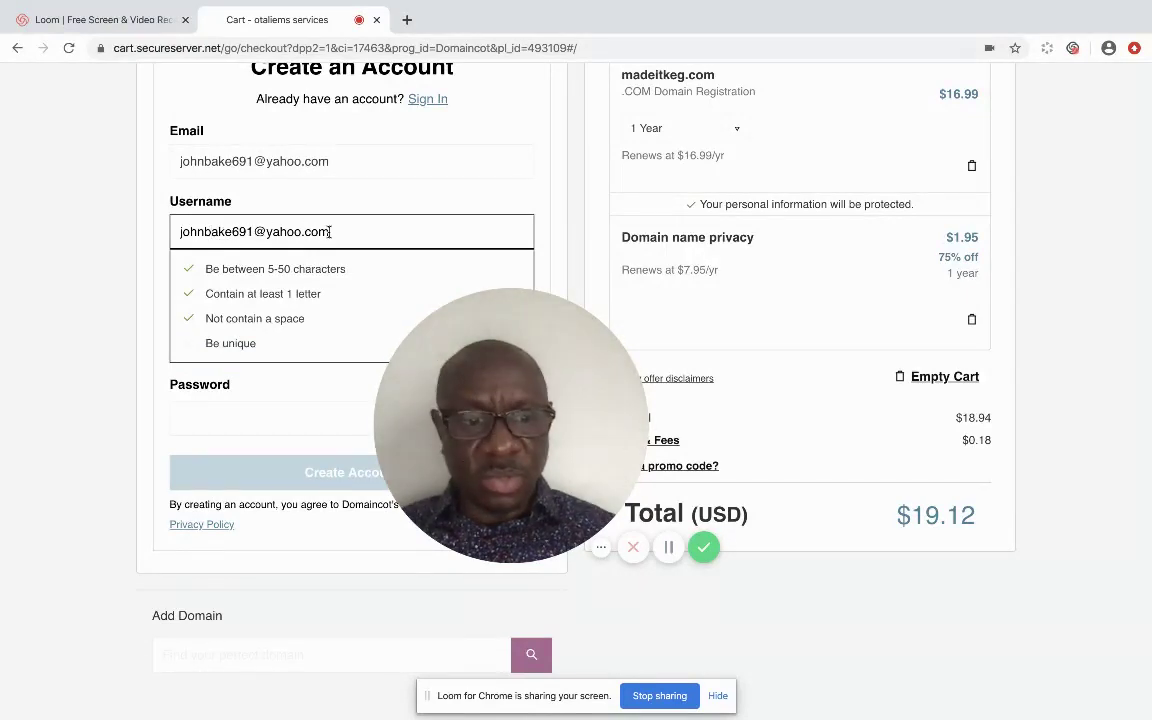
pyautogui.press('BackSpace')
pyautogui.press('BackSpace')
pyautogui.press('BackSpace')
pyautogui.press('BackSpace')
pyautogui.press('BackSpace')
pyautogui.press('BackSpace')
pyautogui.press('BackSpace')
pyautogui.press('BackSpace')
pyautogui.press('BackSpace')
pyautogui.press('BackSpace')
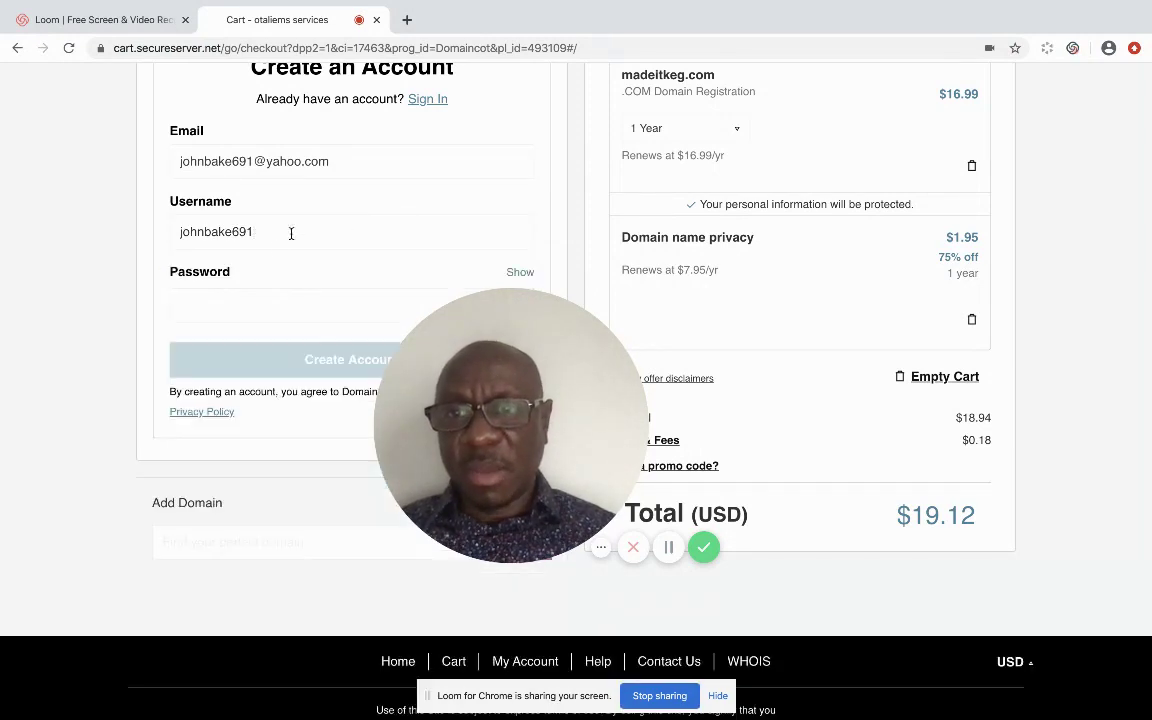
pyautogui.click(236, 303)
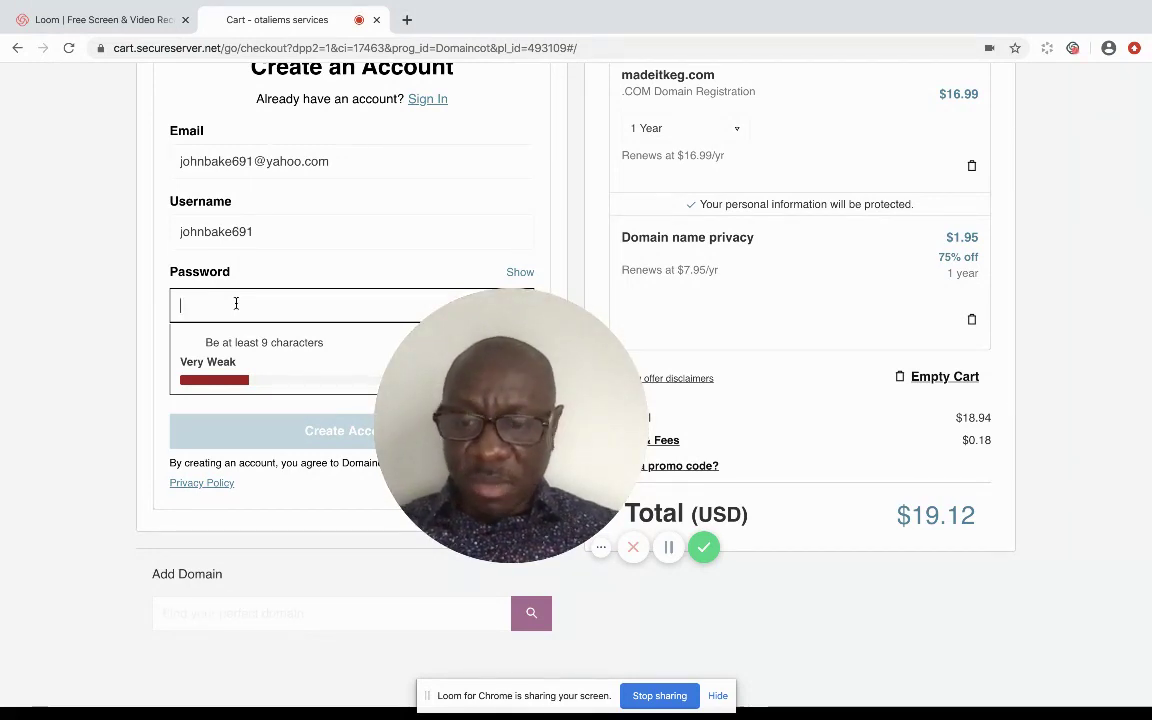
pyautogui.write('••')
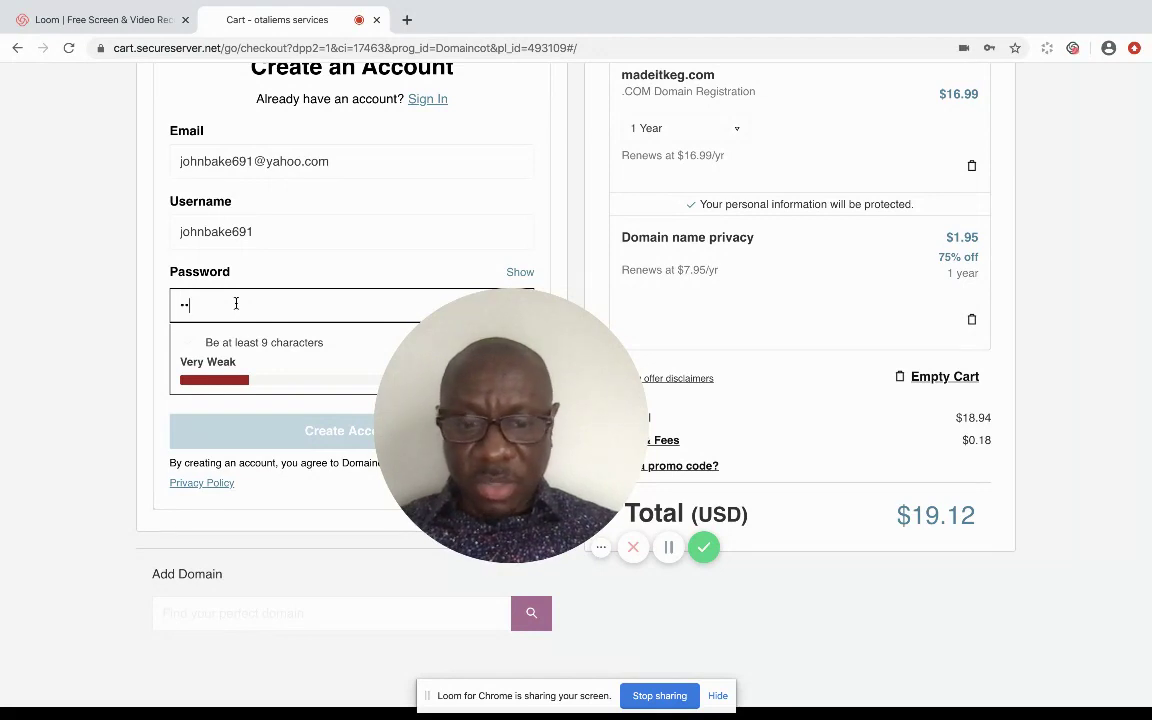
pyautogui.write('••••')
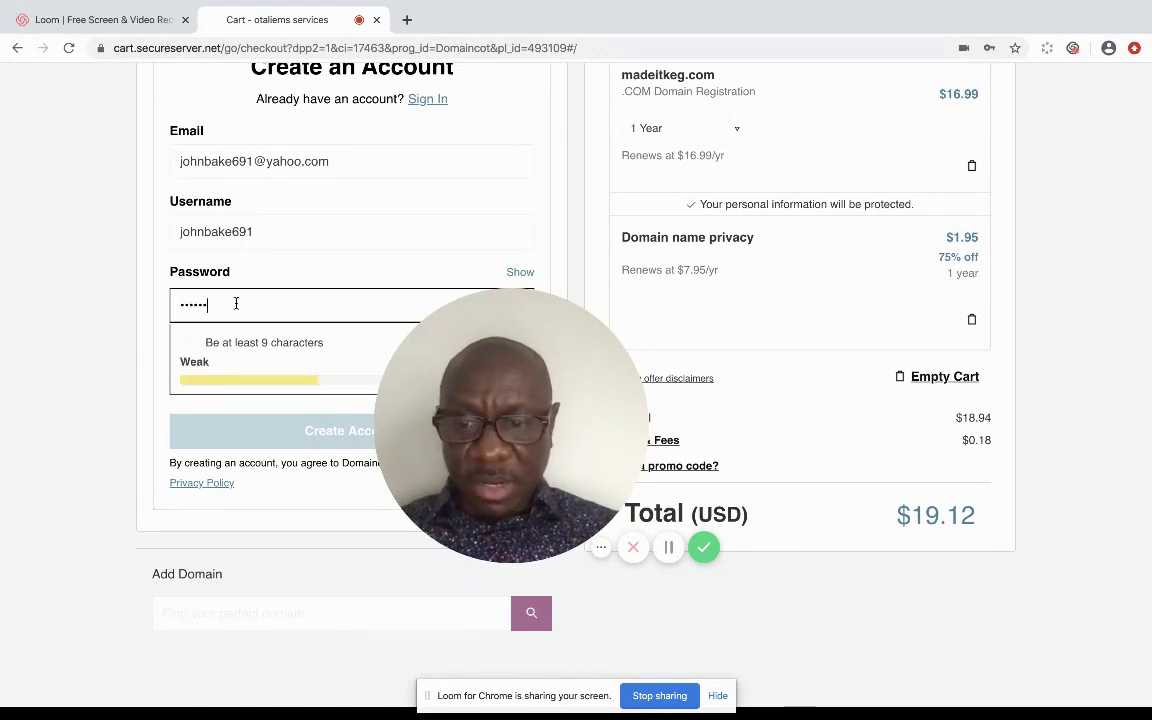
pyautogui.write('•••')
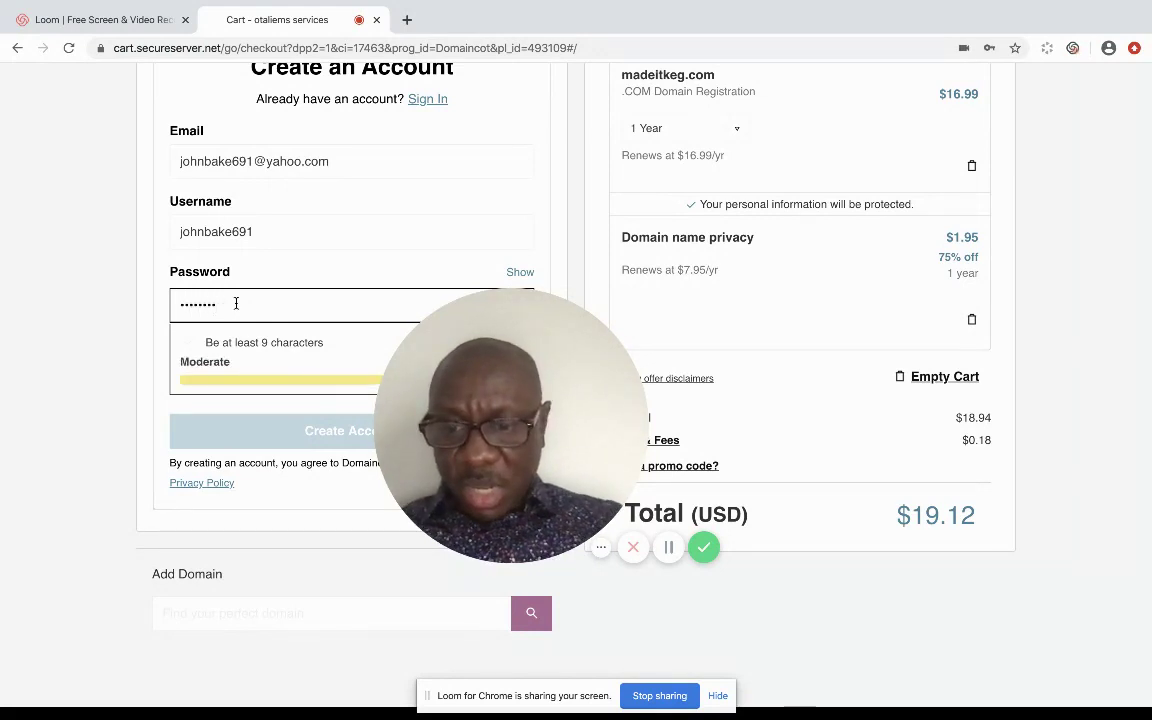
pyautogui.write('•')
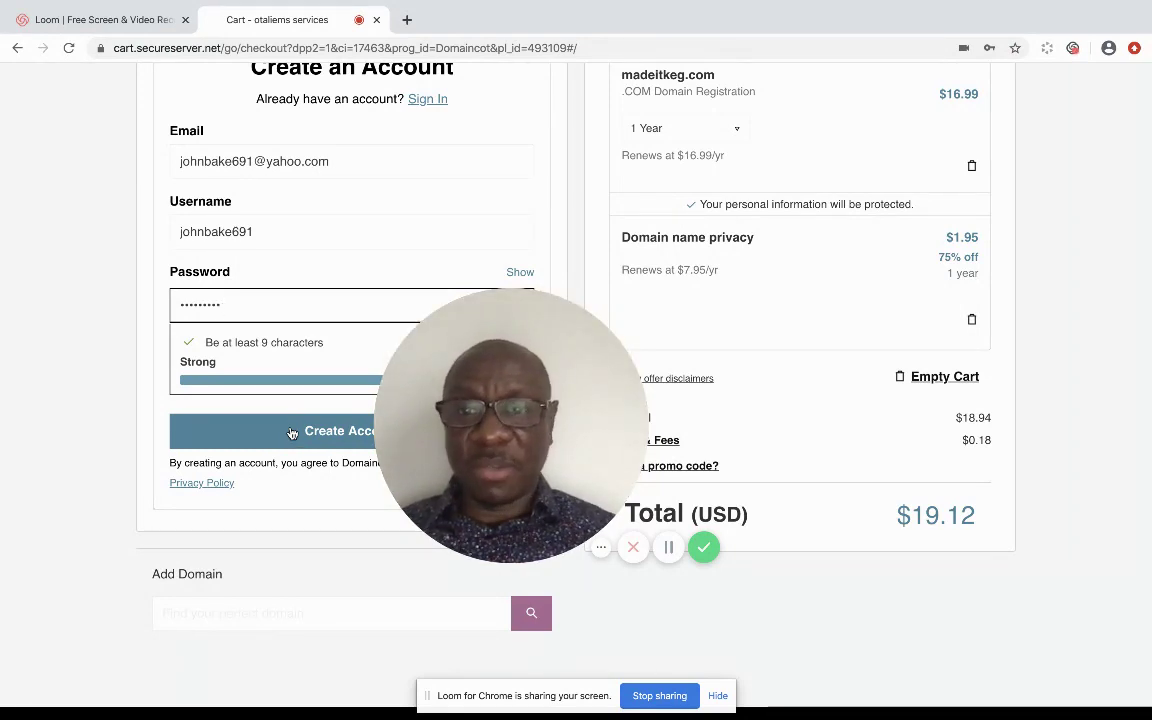
# Create the account and look over the empty Billing Information form, cart still $19.12 USD.
pyautogui.click(292, 432)
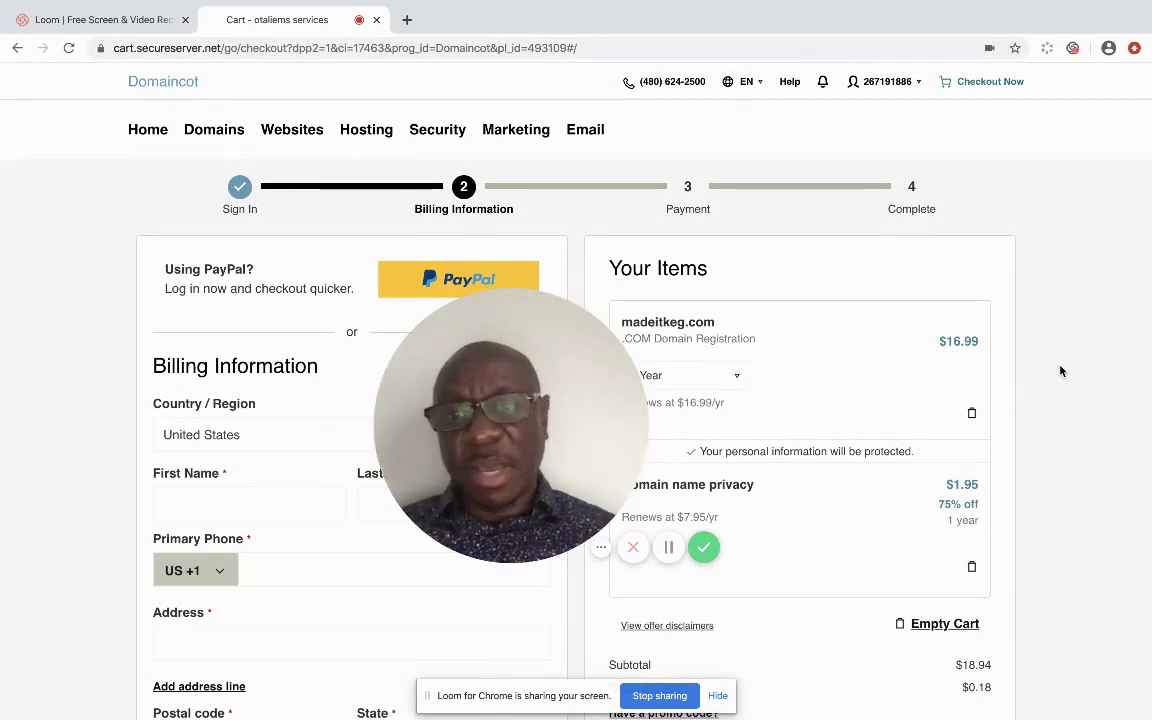
pyautogui.scroll(-3, 1061, 371)
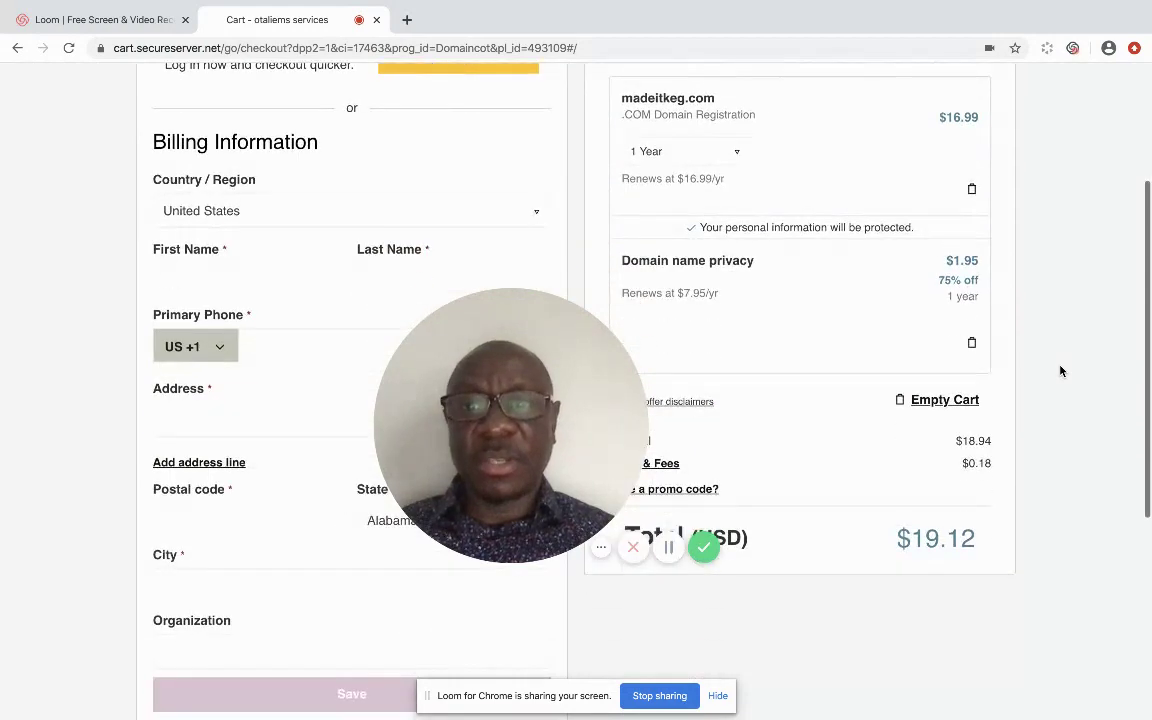
pyautogui.scroll(-2, 1061, 371)
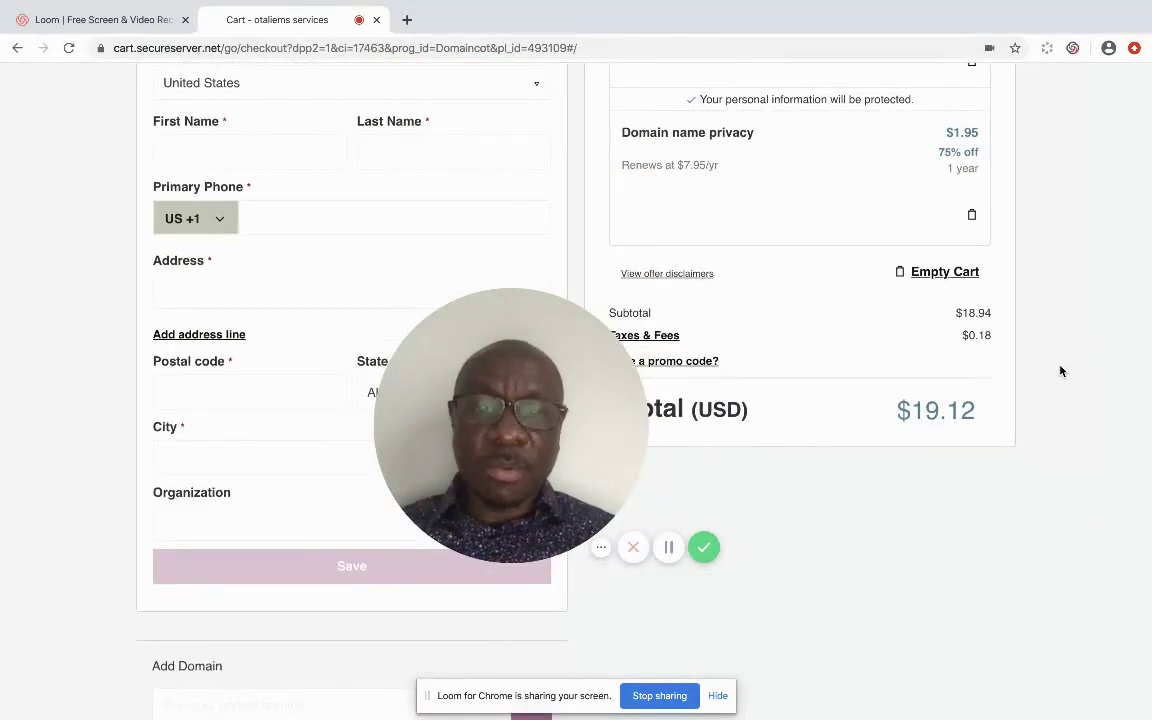
pyautogui.scroll(1, 1061, 371)
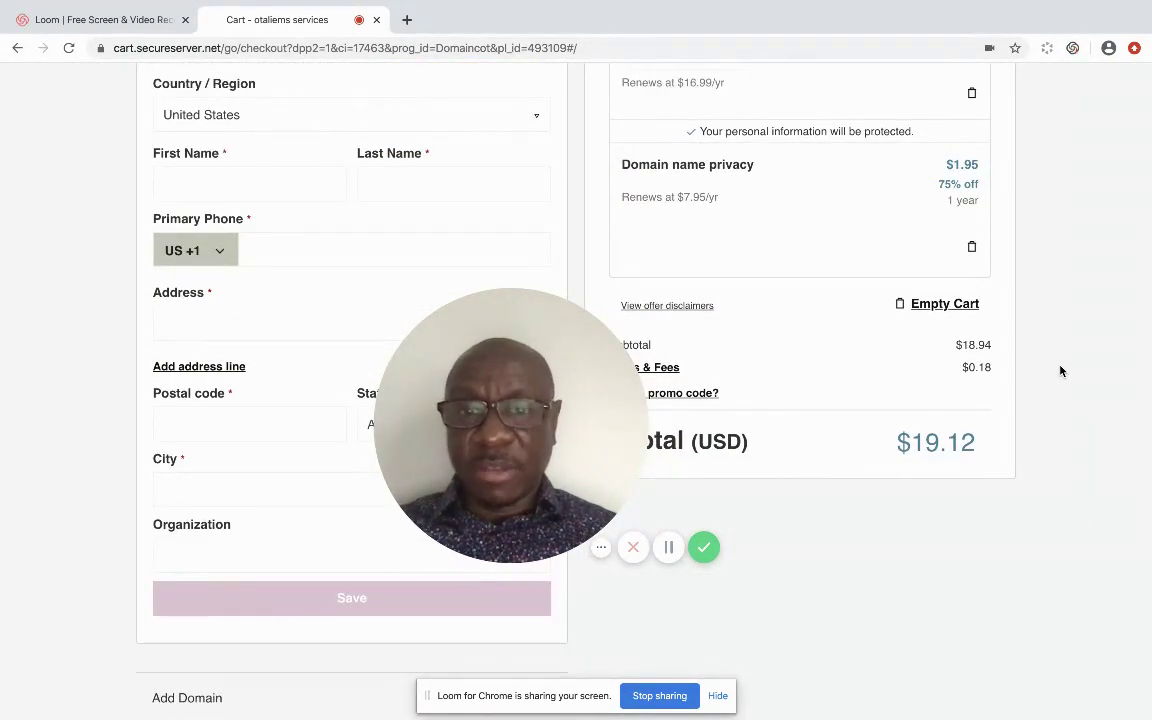
pyautogui.scroll(1, 1061, 371)
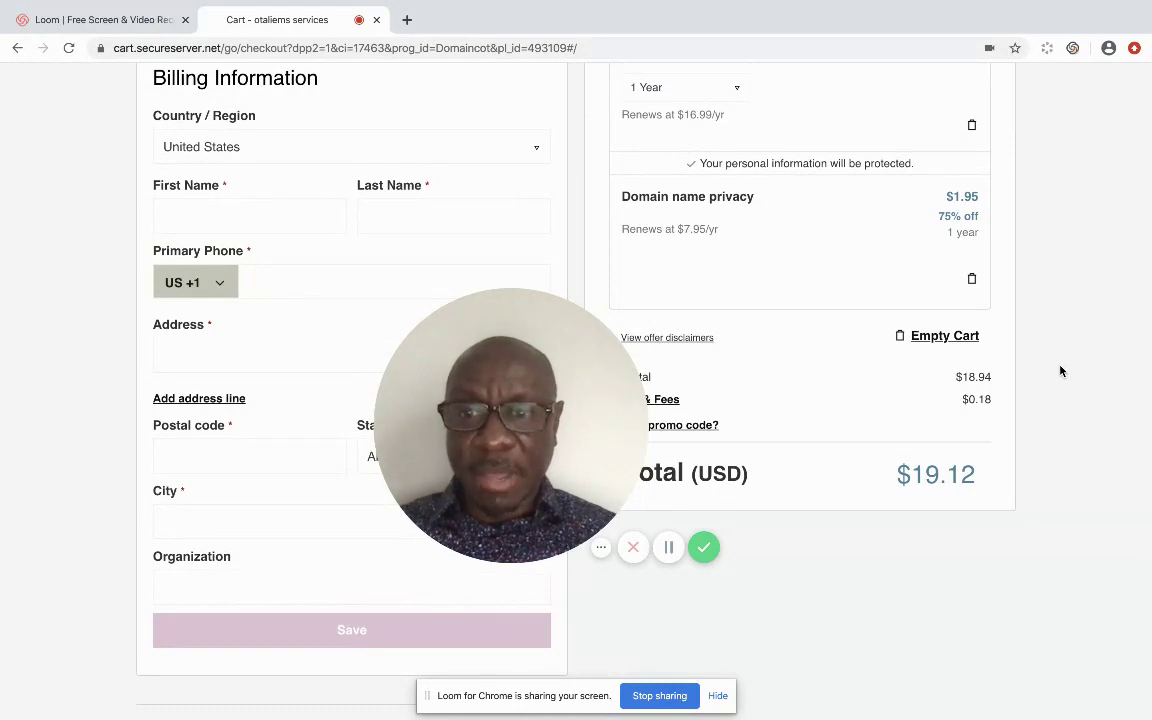